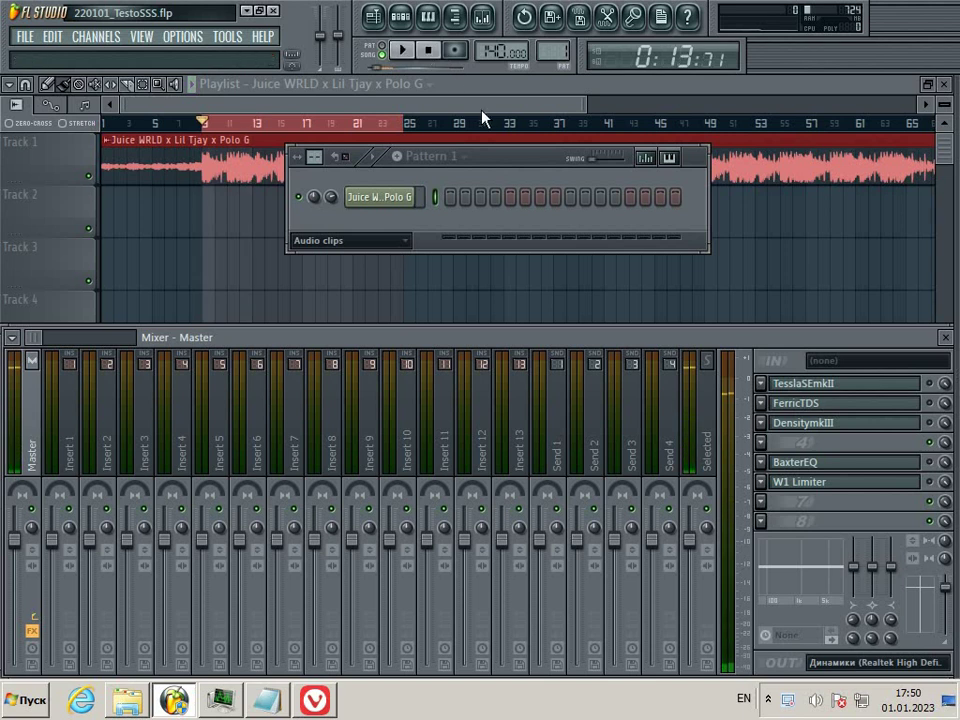
Step: Hide the step sequencer and enable the W1 Limiter on the master track
{"action": "left_click_drag", "start_coordinate": [514, 161], "coordinate": [516, 199]}
{"action": "left_click", "coordinate": [400, 16]}
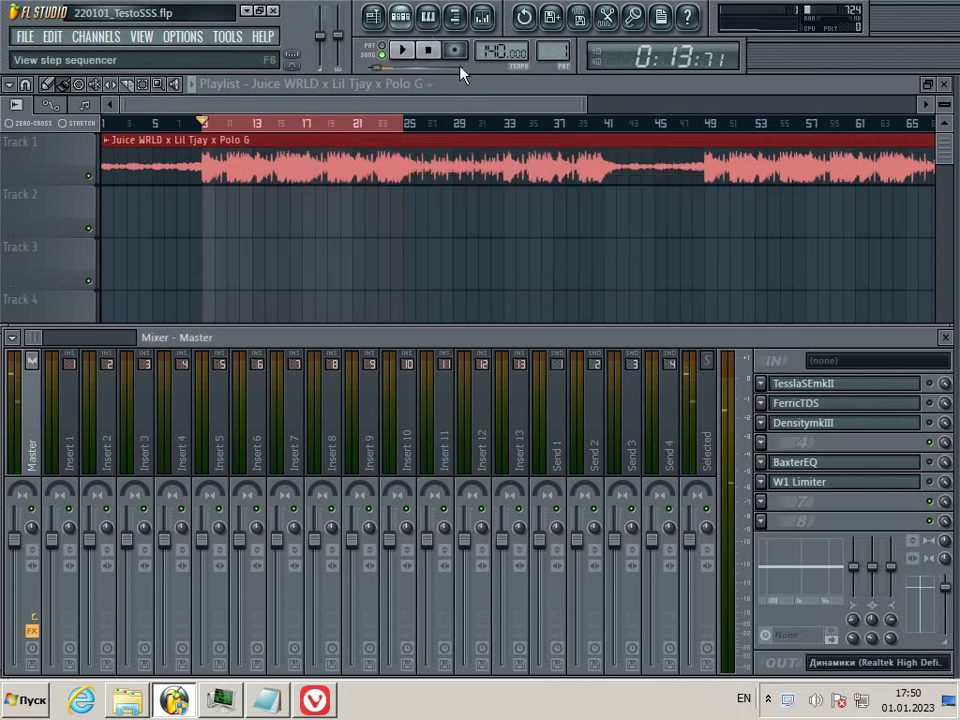
{"action": "left_click", "coordinate": [897, 484]}
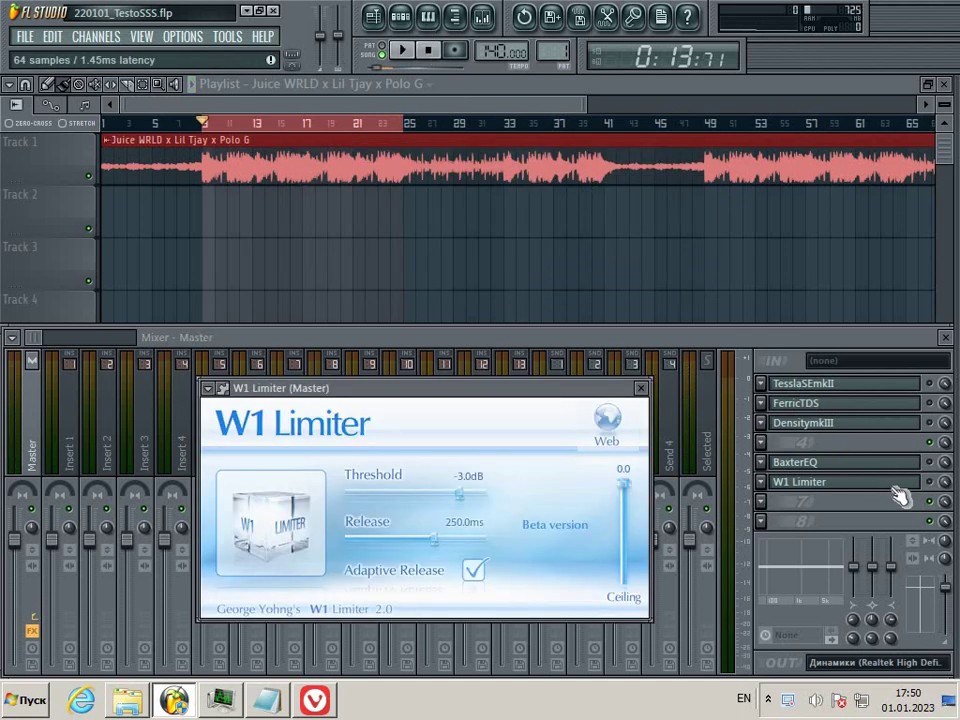
{"action": "left_click", "coordinate": [933, 489]}
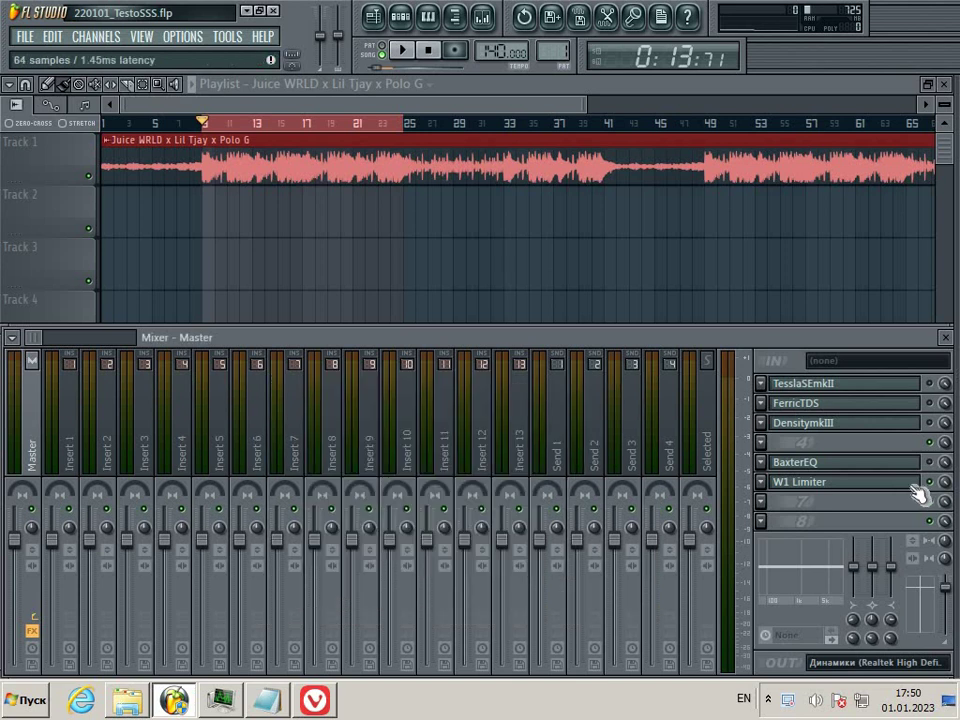
Step: Start song playback with the W1 Limiter settings open, and close the limiter window
{"action": "left_click", "coordinate": [915, 490]}
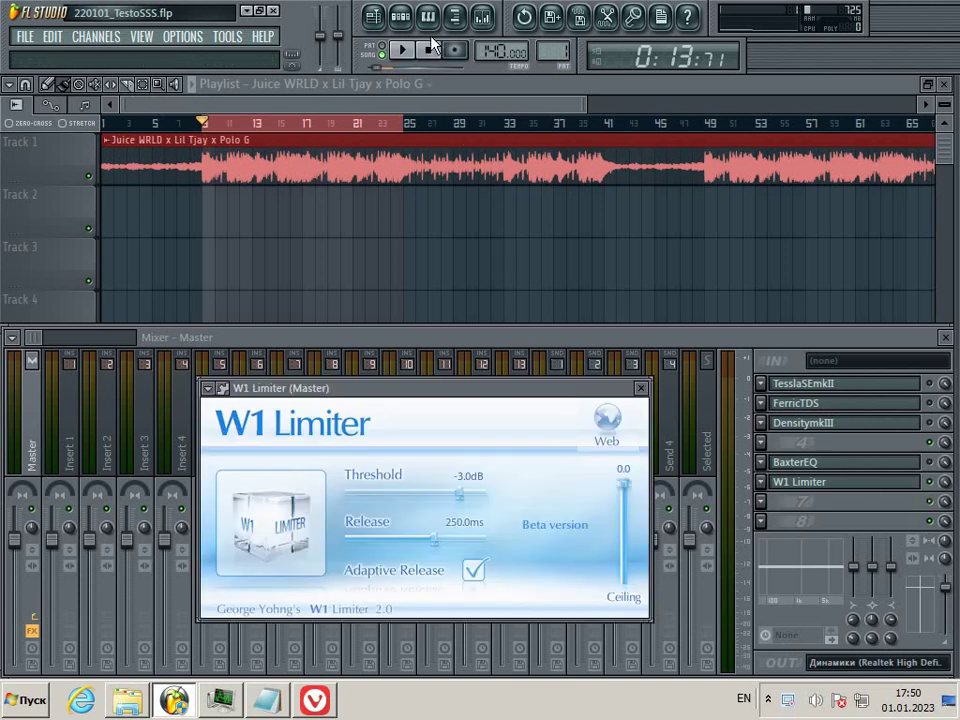
{"action": "left_click", "coordinate": [413, 51]}
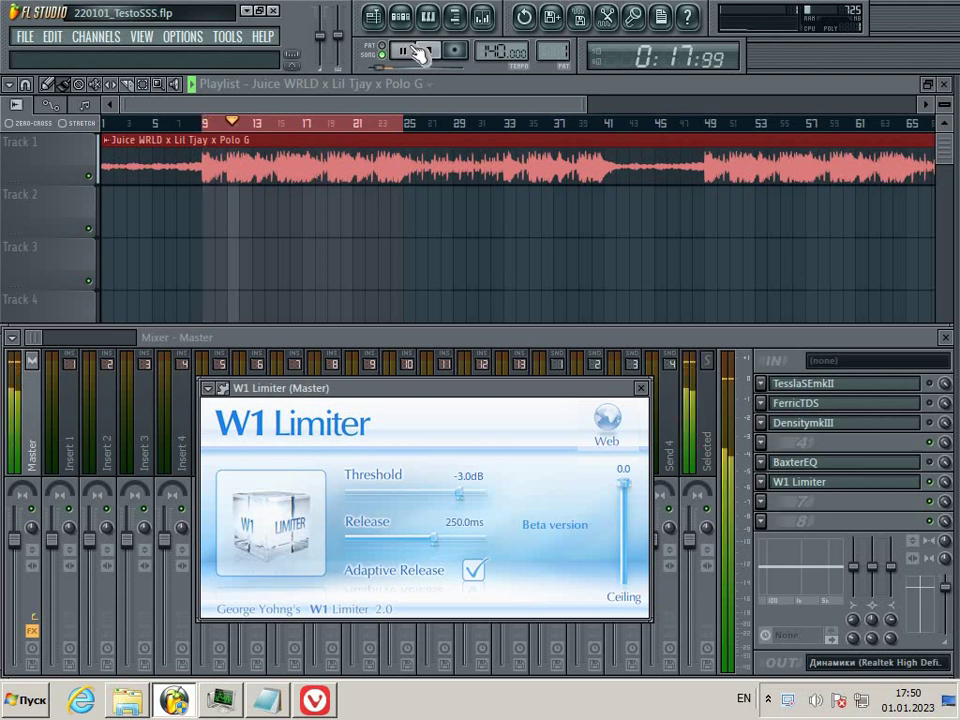
{"action": "left_click", "coordinate": [643, 388]}
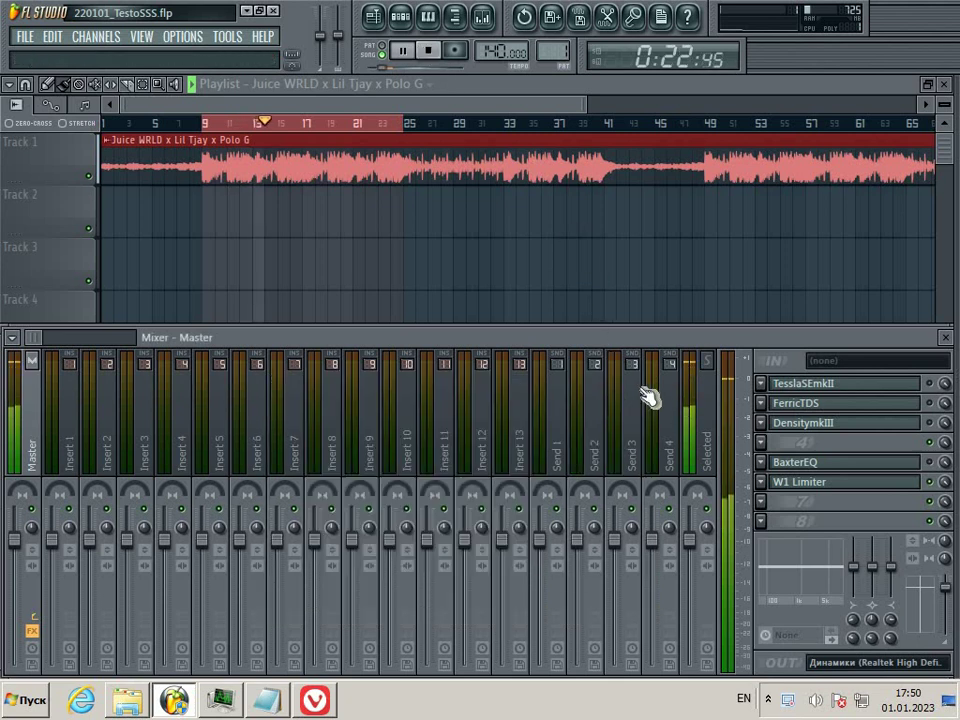
Step: Enable the TesslaSEmkII enhancer on the master track while its window is open, and close the window
{"action": "left_click", "coordinate": [866, 390]}
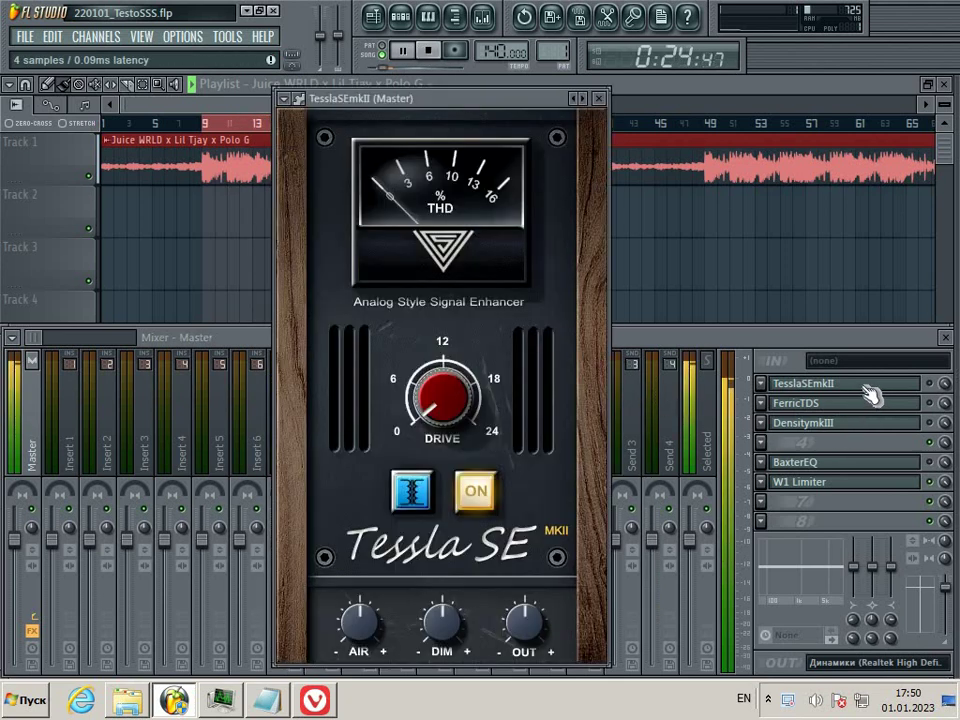
{"action": "left_click", "coordinate": [940, 388]}
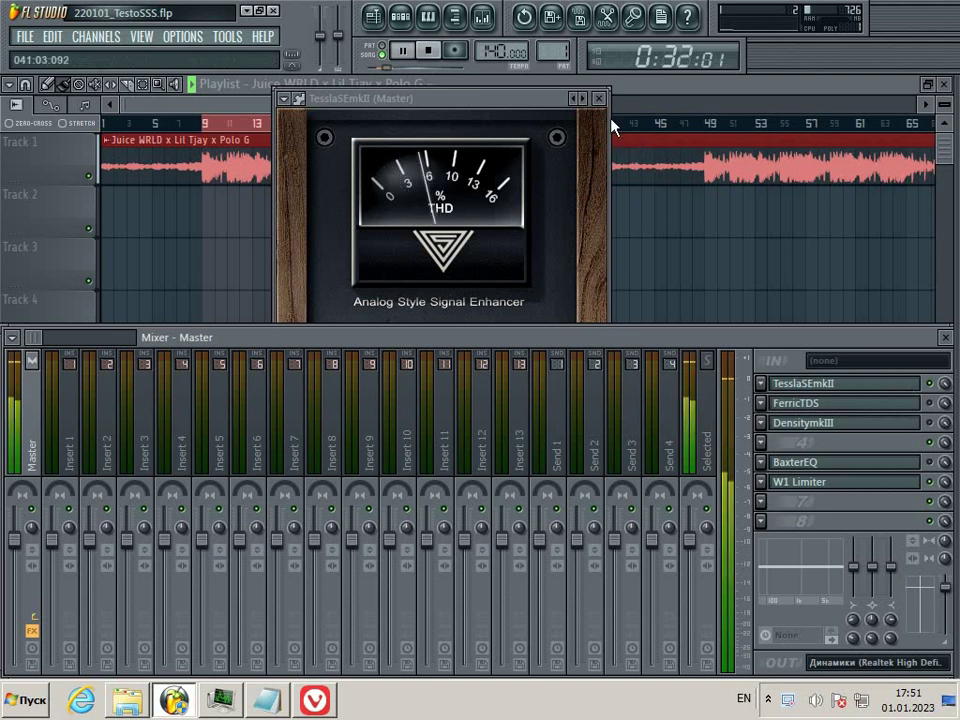
{"action": "left_click", "coordinate": [557, 101]}
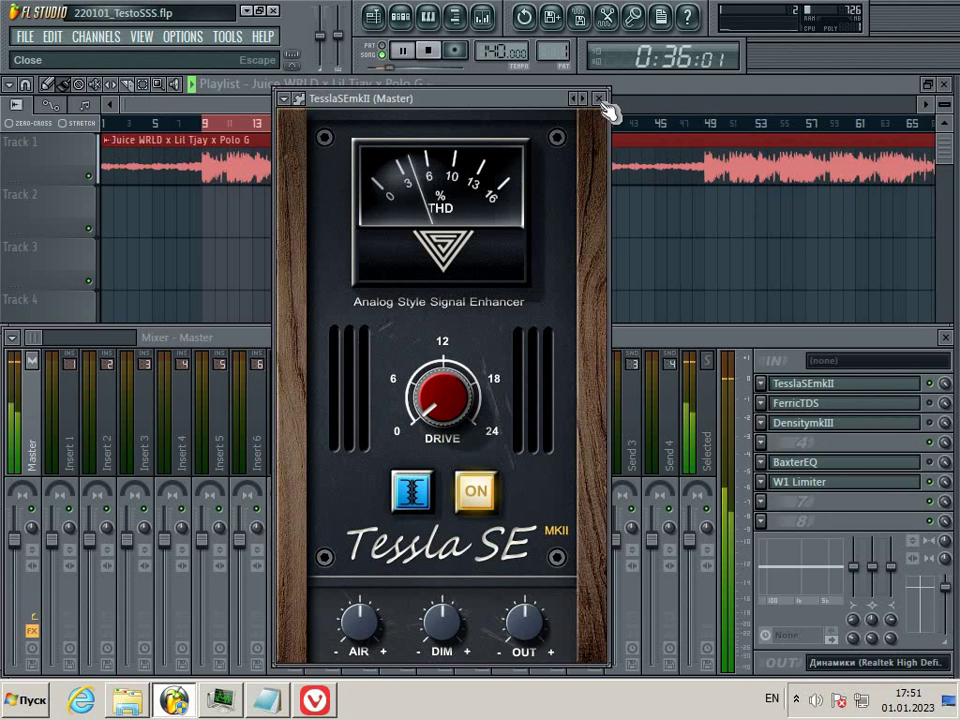
{"action": "left_click", "coordinate": [601, 100]}
Step: Enable FerricTDS on the master track, load its Final I preset and close the plugin window
{"action": "left_click", "coordinate": [916, 408]}
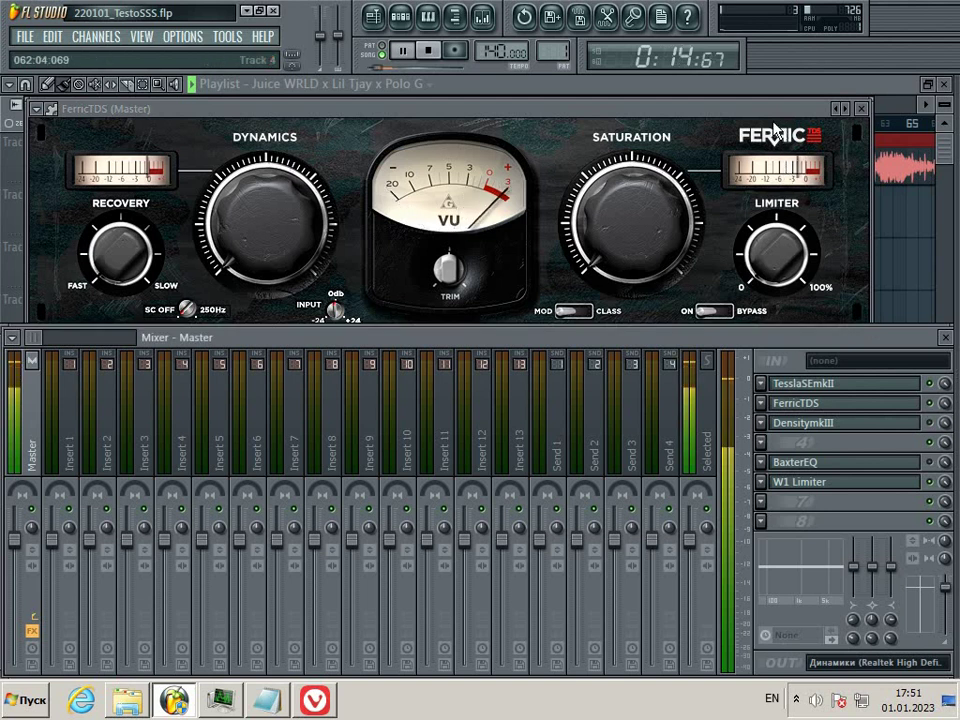
{"action": "right_click", "coordinate": [841, 110]}
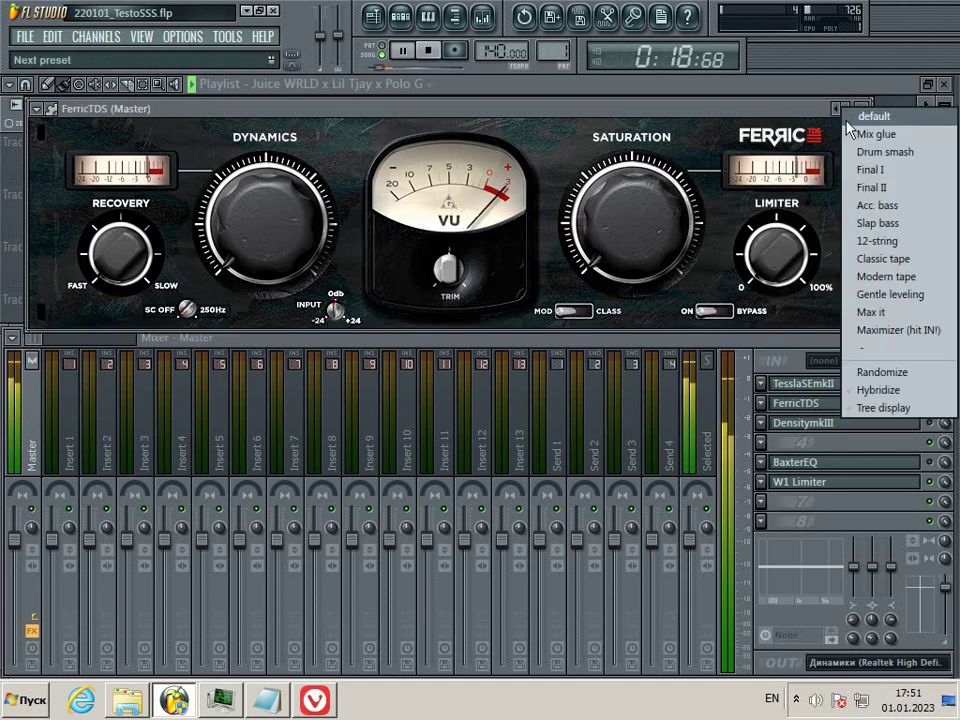
{"action": "left_click", "coordinate": [866, 170]}
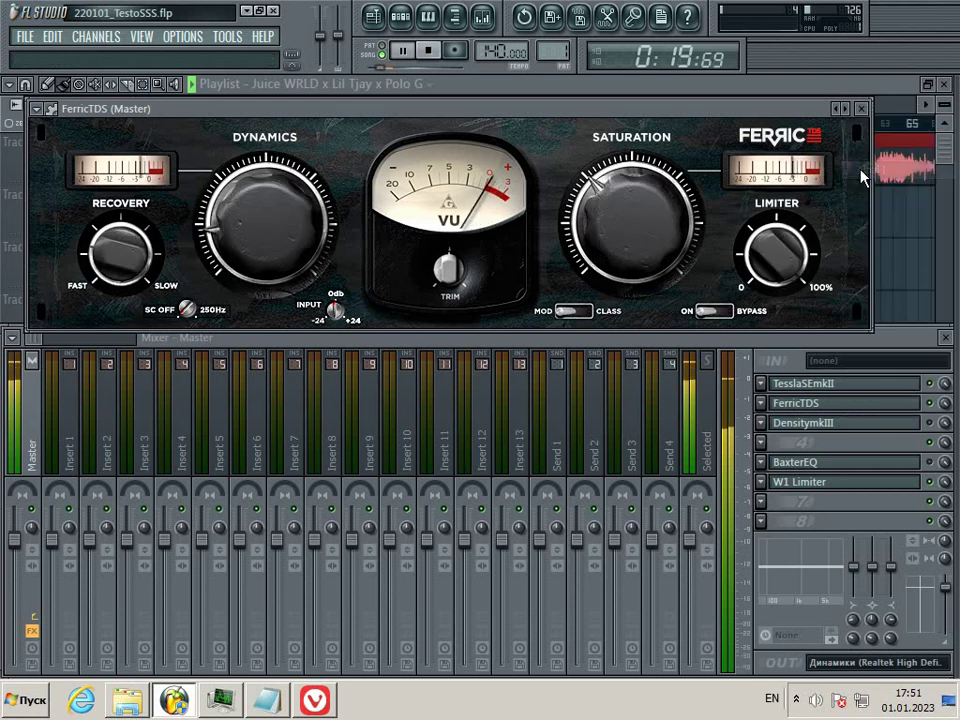
{"action": "left_click", "coordinate": [861, 109]}
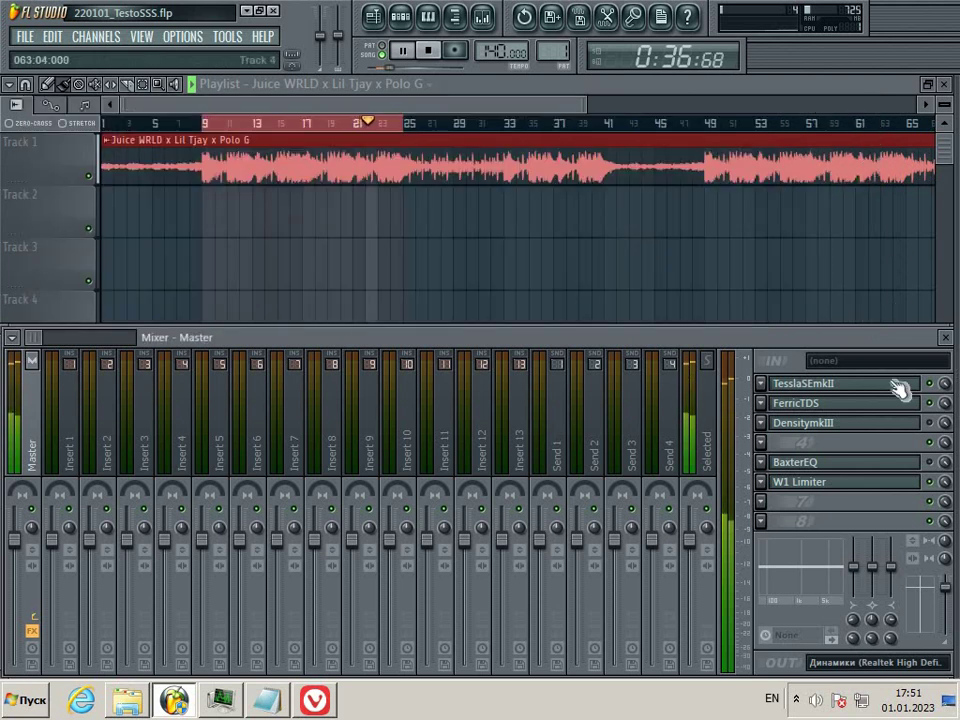
Step: Enable the DensitymkIII compressor on the master track, load its glueing preset and close the plugin window
{"action": "left_click", "coordinate": [893, 423]}
{"action": "left_click", "coordinate": [936, 428]}
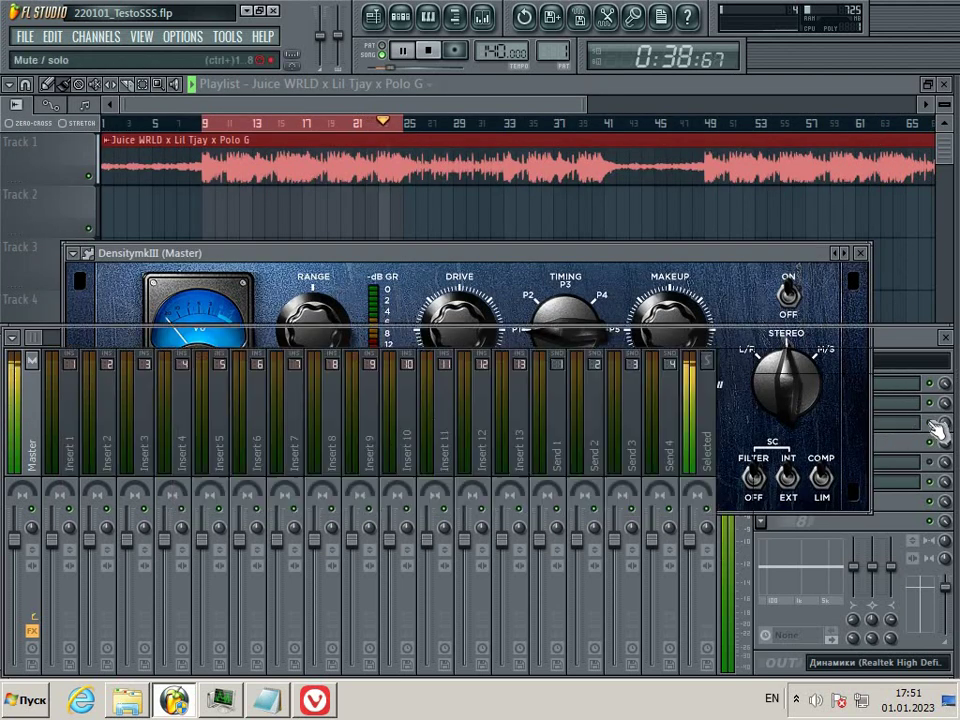
{"action": "left_click", "coordinate": [805, 298]}
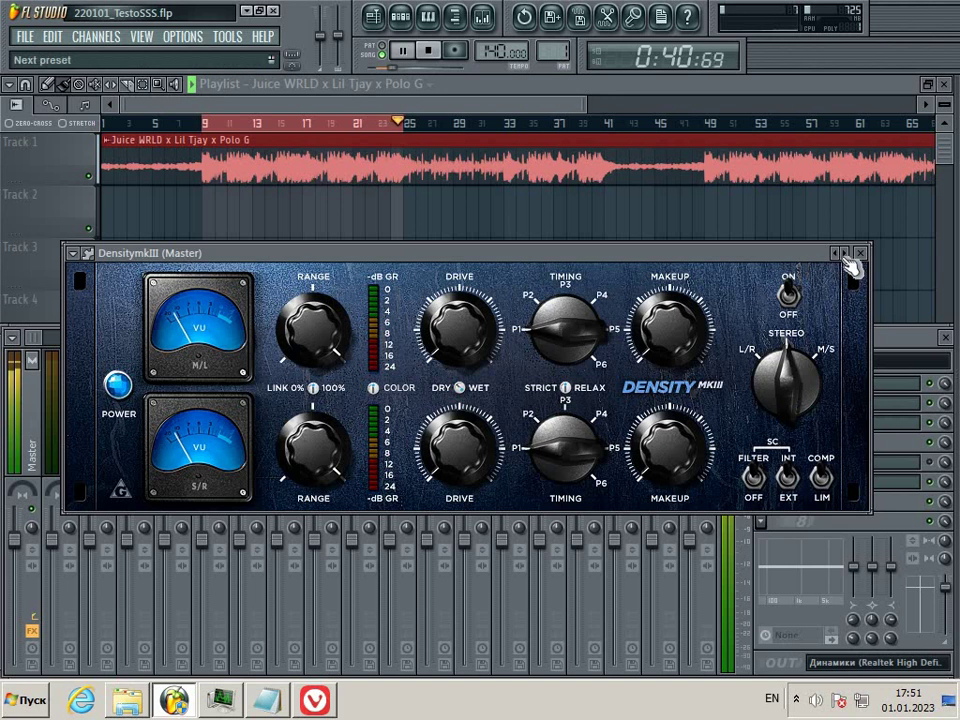
{"action": "right_click", "coordinate": [848, 260]}
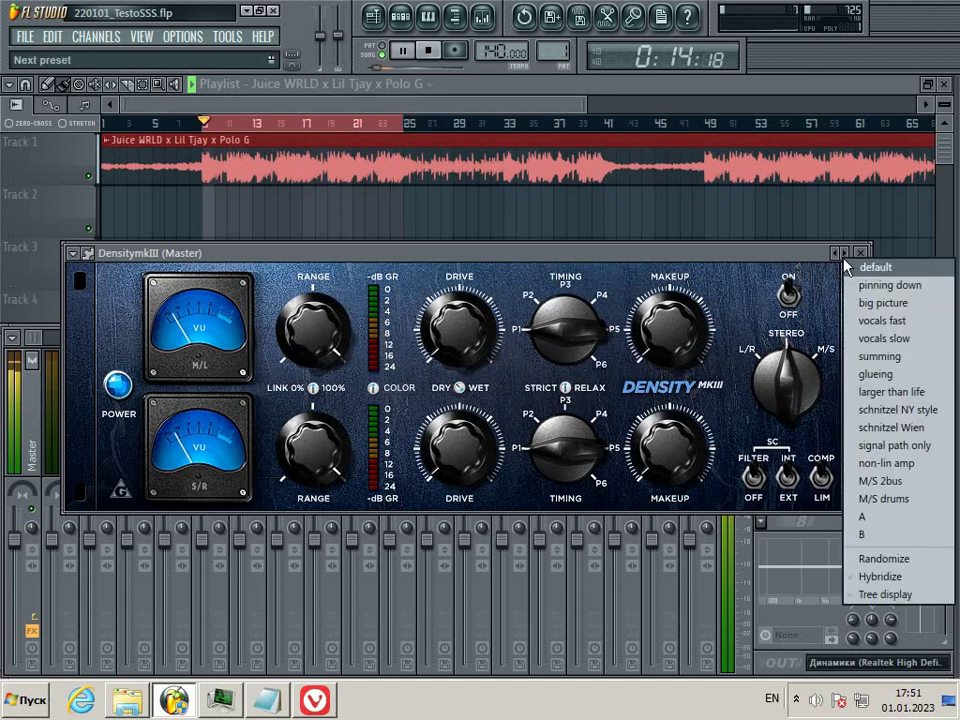
{"action": "left_click", "coordinate": [896, 374]}
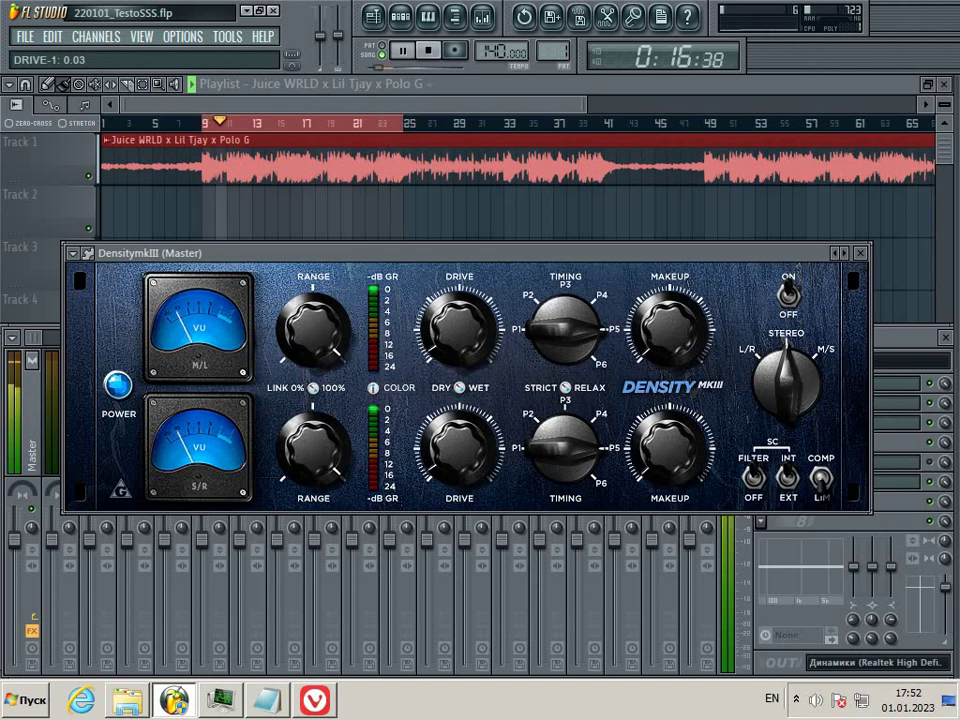
{"action": "left_click", "coordinate": [864, 255]}
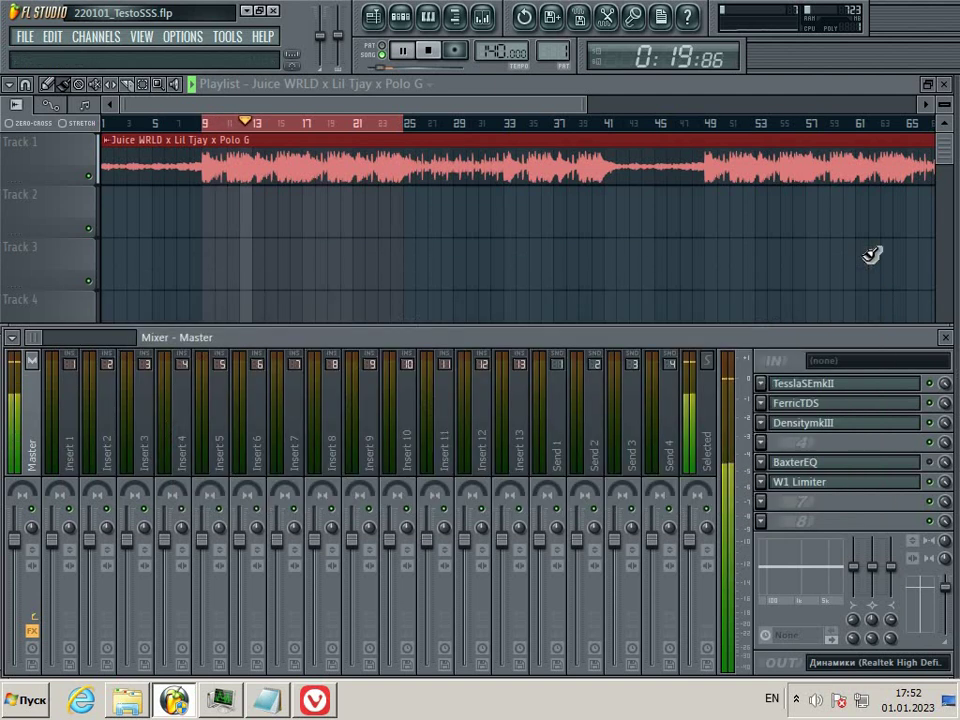
Step: Enable BaxterEQ on the master track and load its classic sweetening preset
{"action": "left_click", "coordinate": [882, 464]}
{"action": "left_click_drag", "start_coordinate": [937, 559], "coordinate": [937, 404]}
{"action": "left_click", "coordinate": [936, 461]}
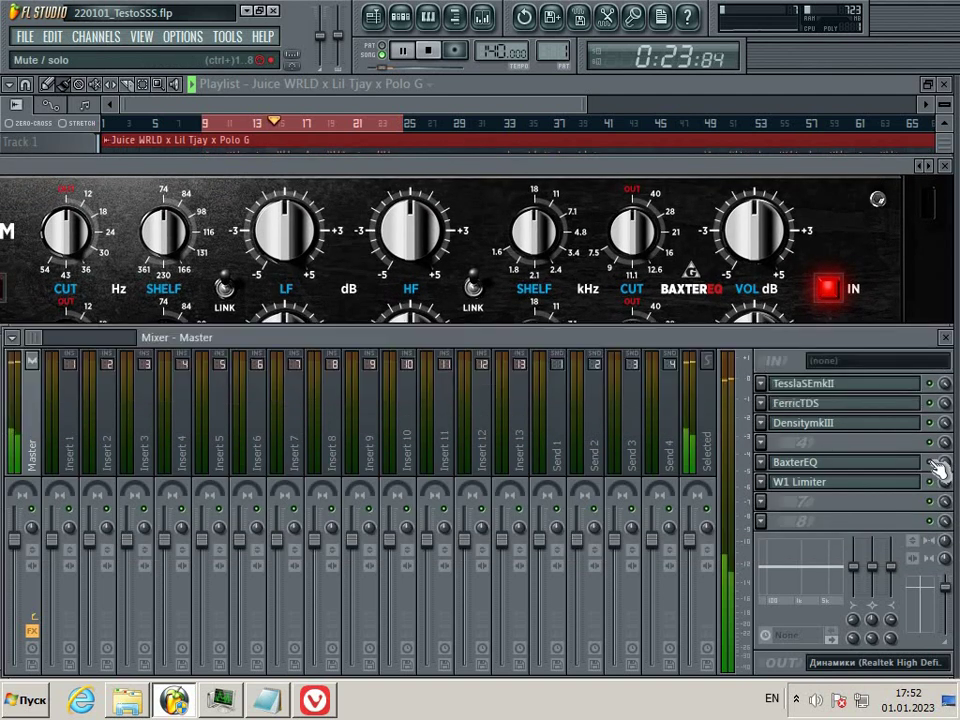
{"action": "left_click", "coordinate": [866, 182]}
{"action": "left_click", "coordinate": [928, 166]}
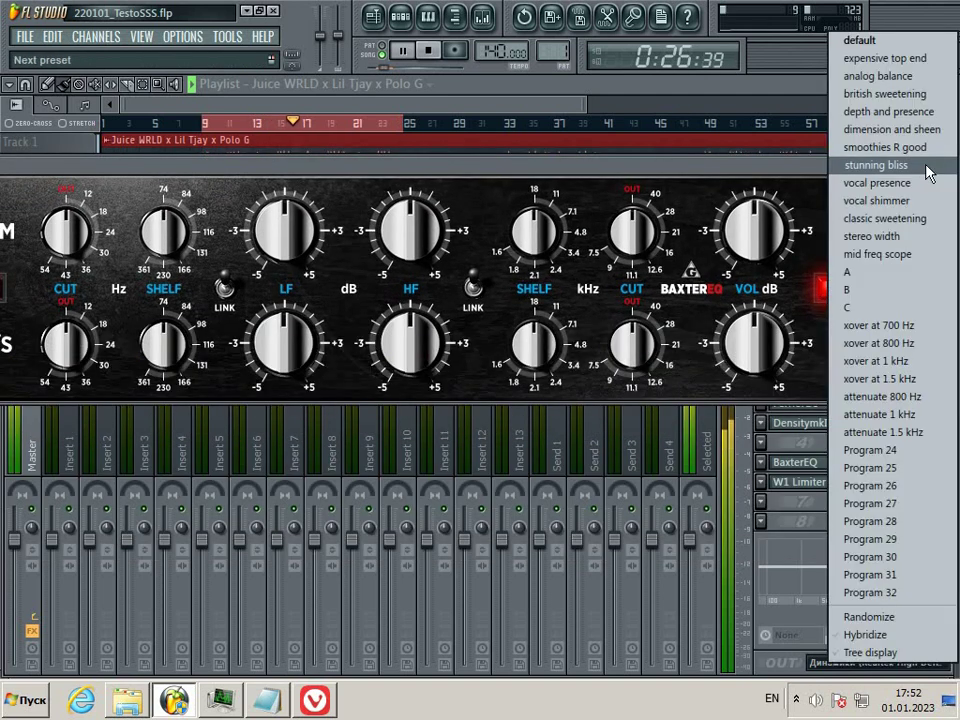
{"action": "left_click", "coordinate": [923, 224]}
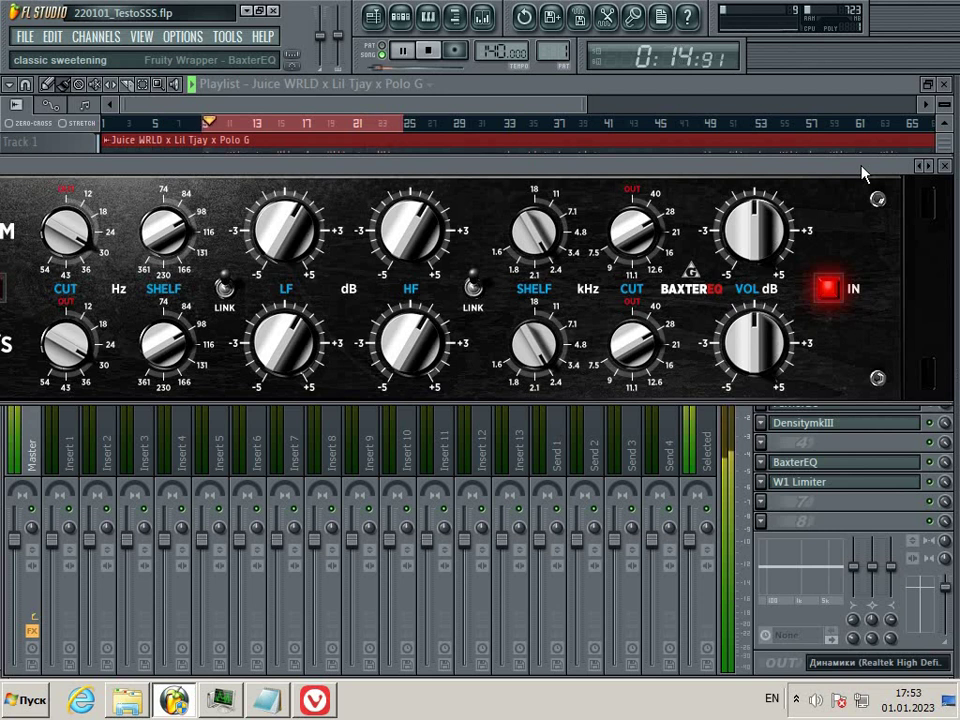
Step: Stop song playback and close the BaxterEQ window
{"action": "left_click", "coordinate": [898, 440]}
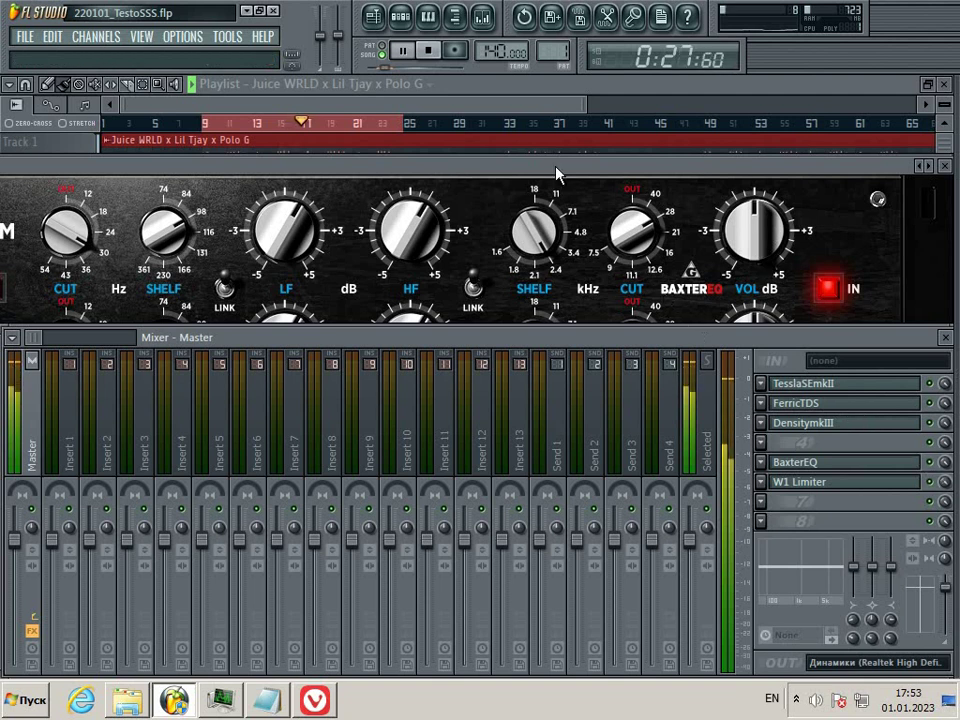
{"action": "left_click", "coordinate": [441, 55]}
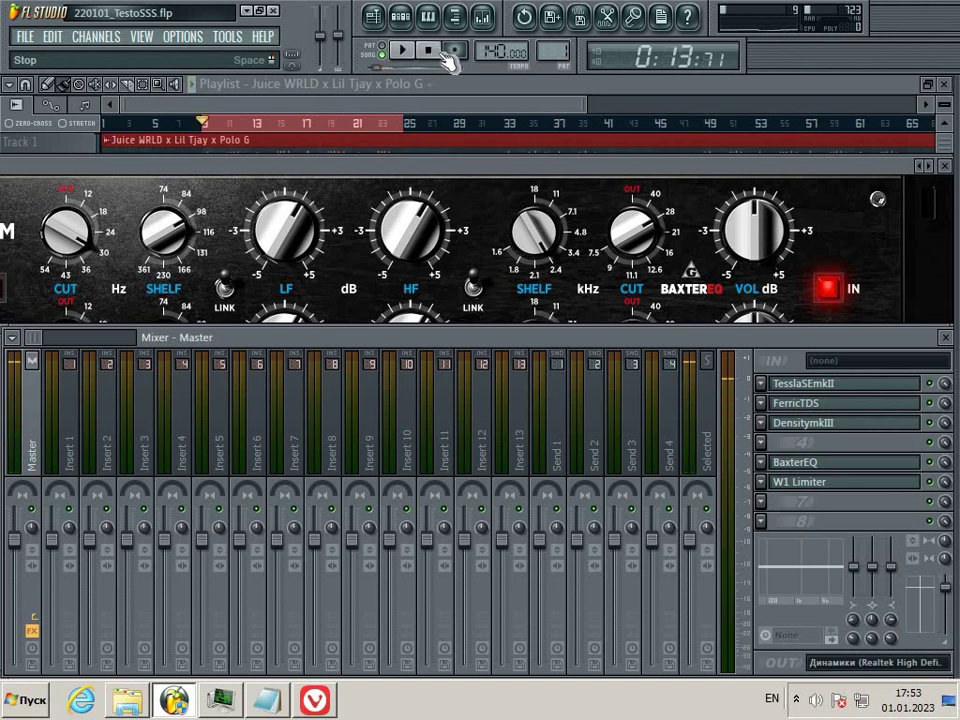
{"action": "left_click", "coordinate": [944, 165]}
{"action": "left_click", "coordinate": [945, 165]}
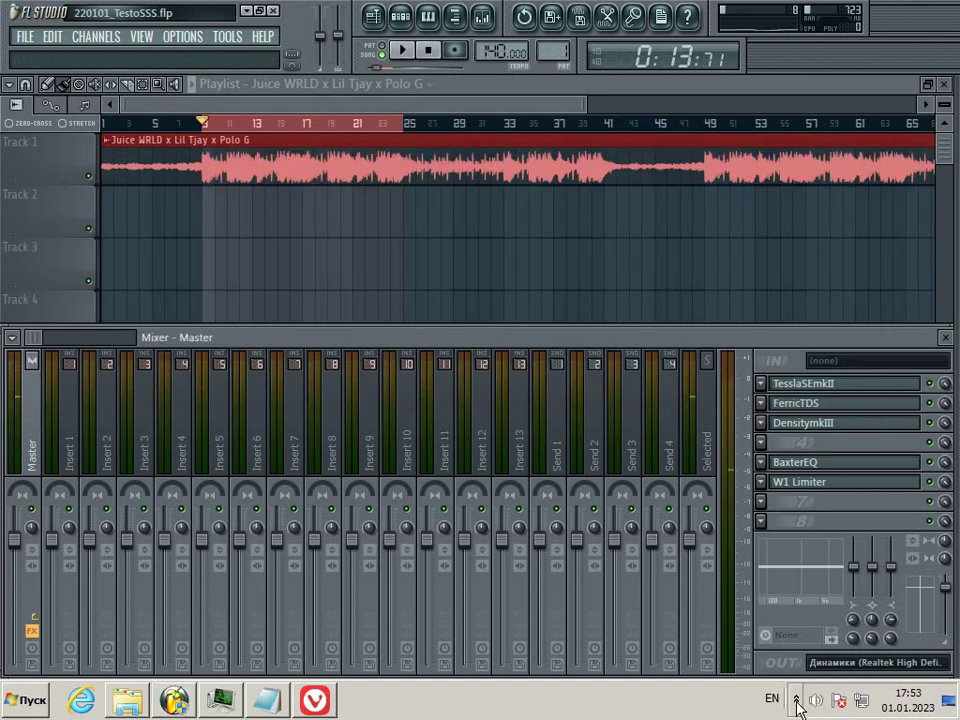